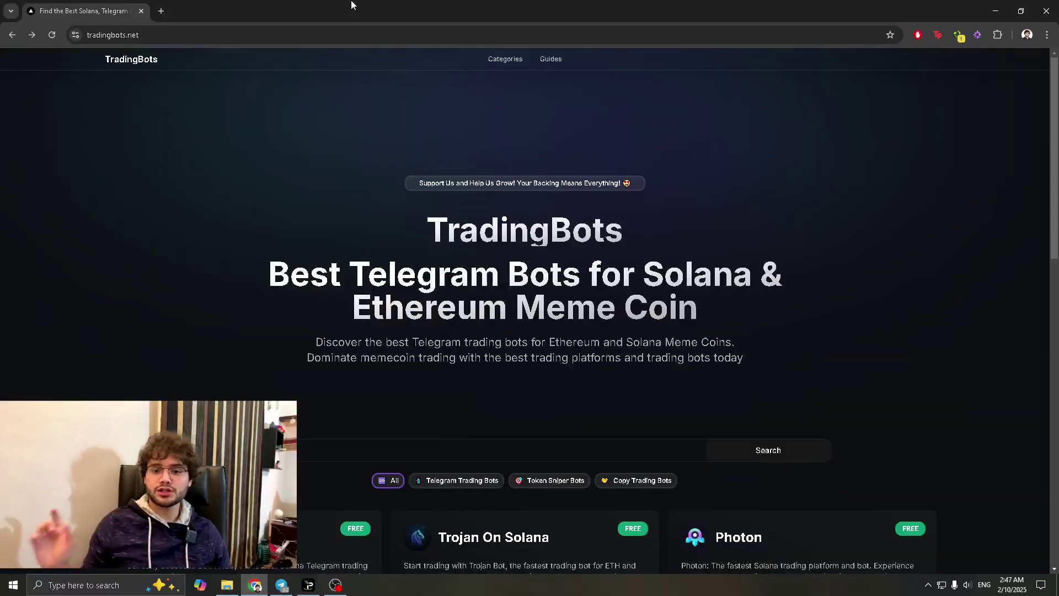
# Step: Check the tradingbots.net address, then scroll down to the free Telegram trading bot cards
pyautogui.moveTo(138, 34); pyautogui.dragTo(77, 37)
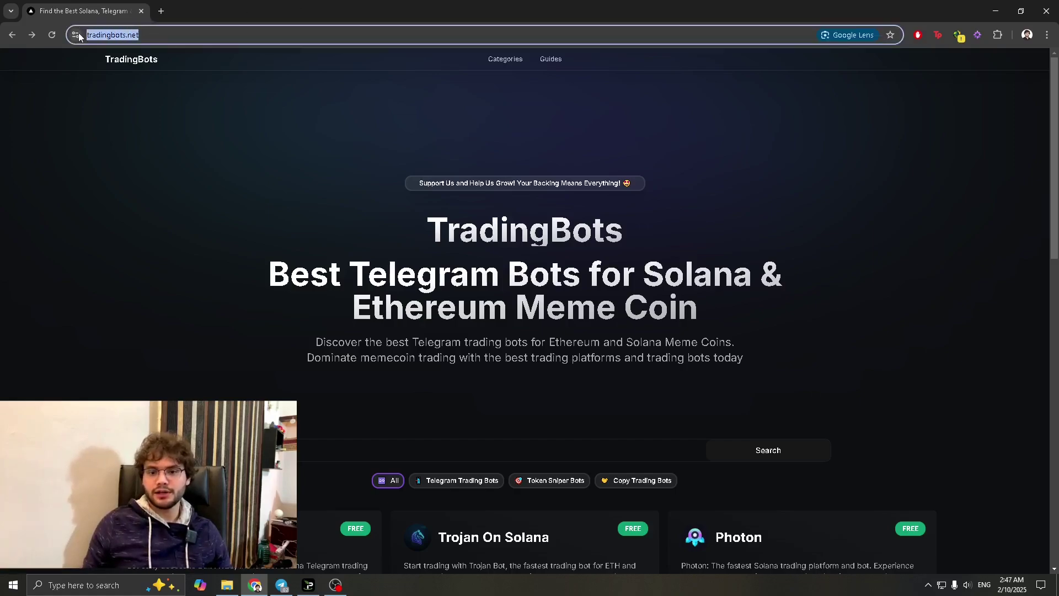
pyautogui.click(173, 118)
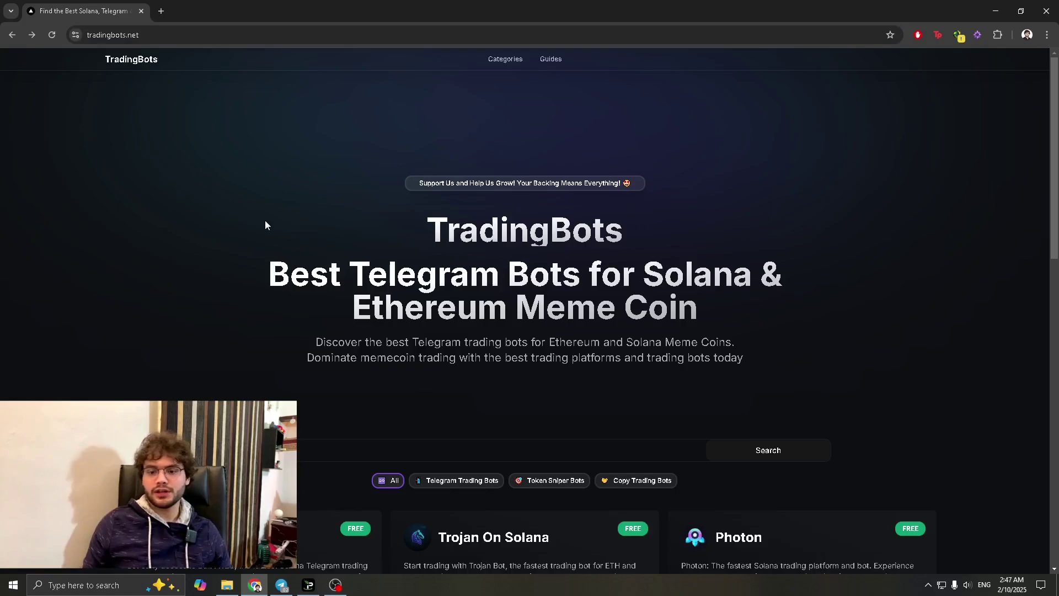
pyautogui.scroll(-5, 239, 205)
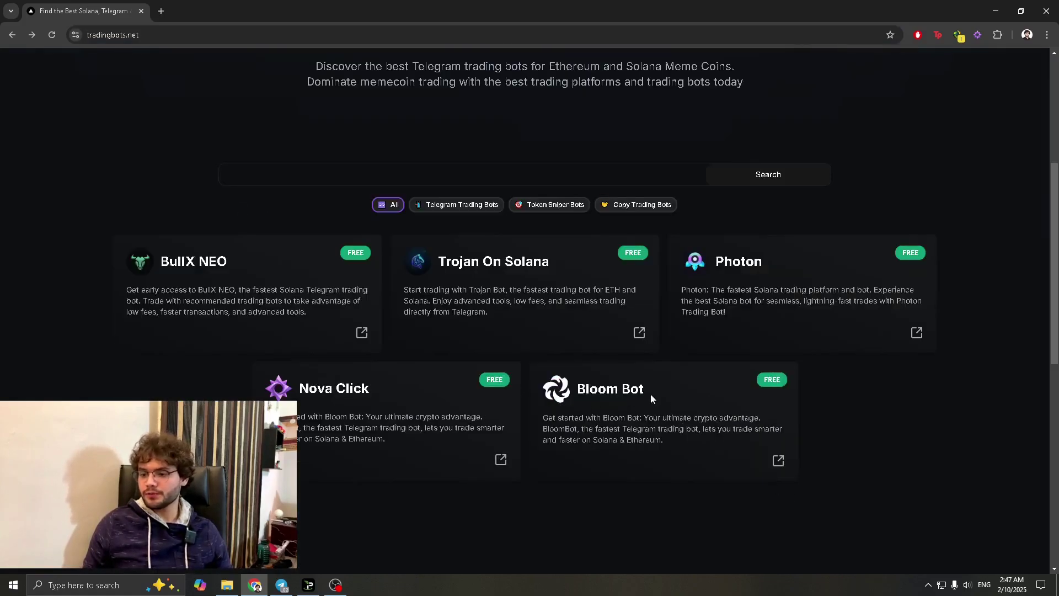
# Step: Follow the Bloom Bot card to the bloombot.xyz site and its Trade Now Telegram start link
pyautogui.click(779, 462)
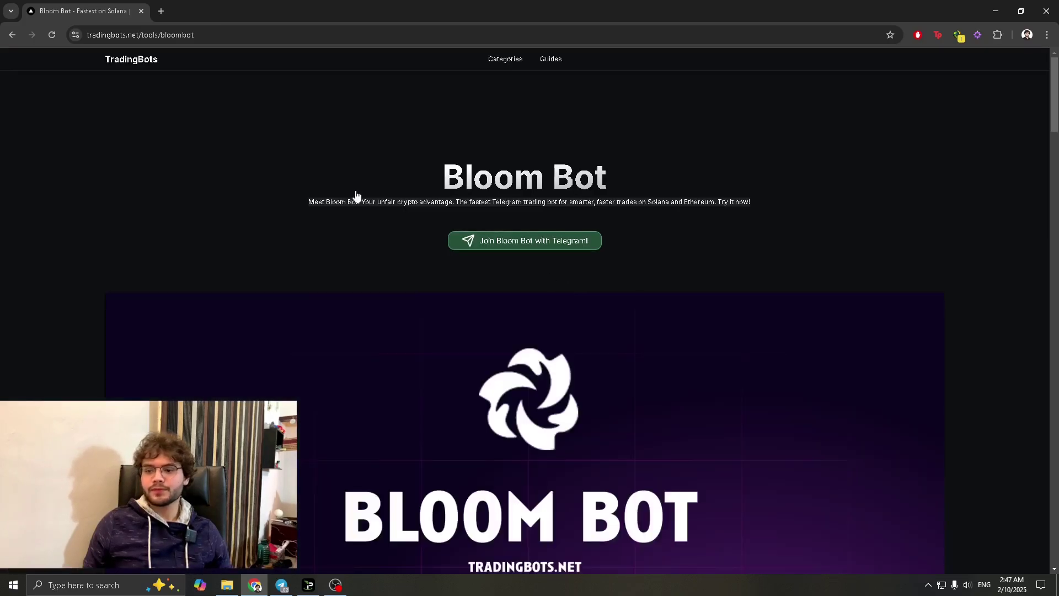
pyautogui.click(512, 245)
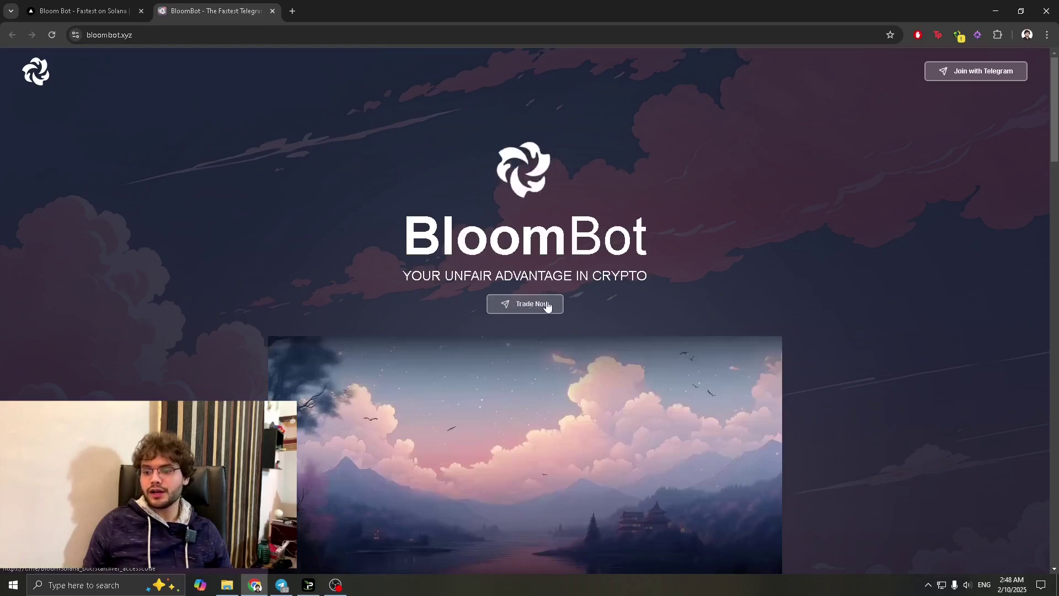
pyautogui.click(529, 307)
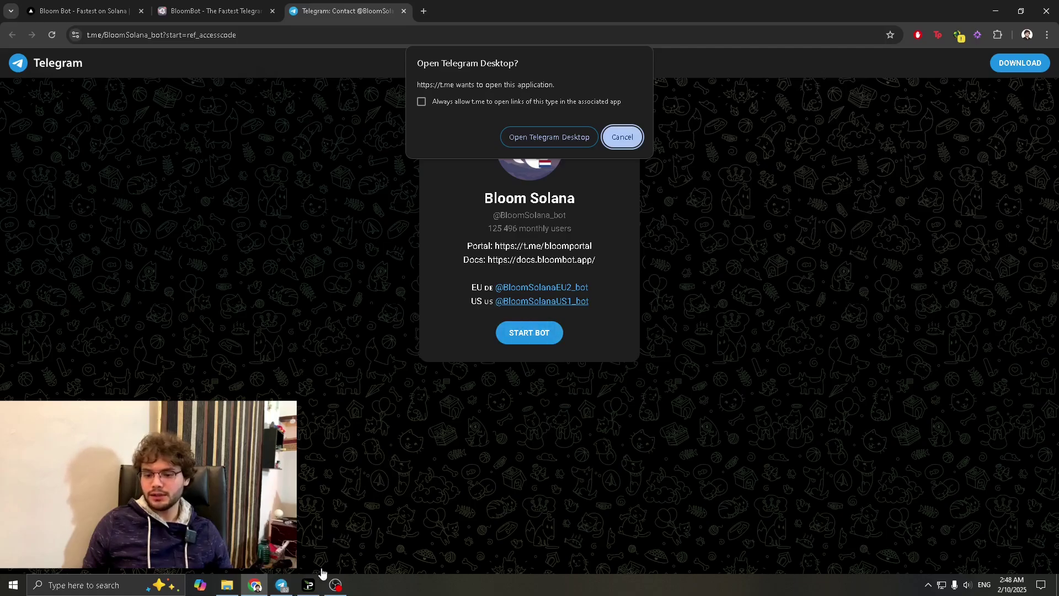
# Step: Switch to Telegram Desktop to show the Bloom Solana bot chat with its 0 SOL welcome
pyautogui.click(281, 585)
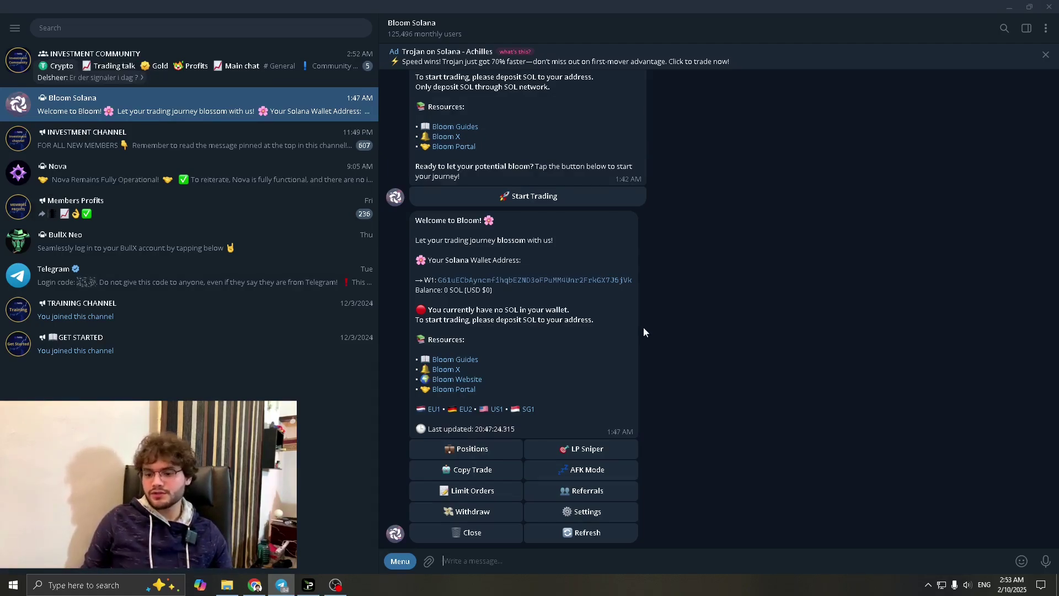
# Step: Type /start from the bot Menu, clear it, and heart-react to the Bloom welcome message
pyautogui.click(399, 561)
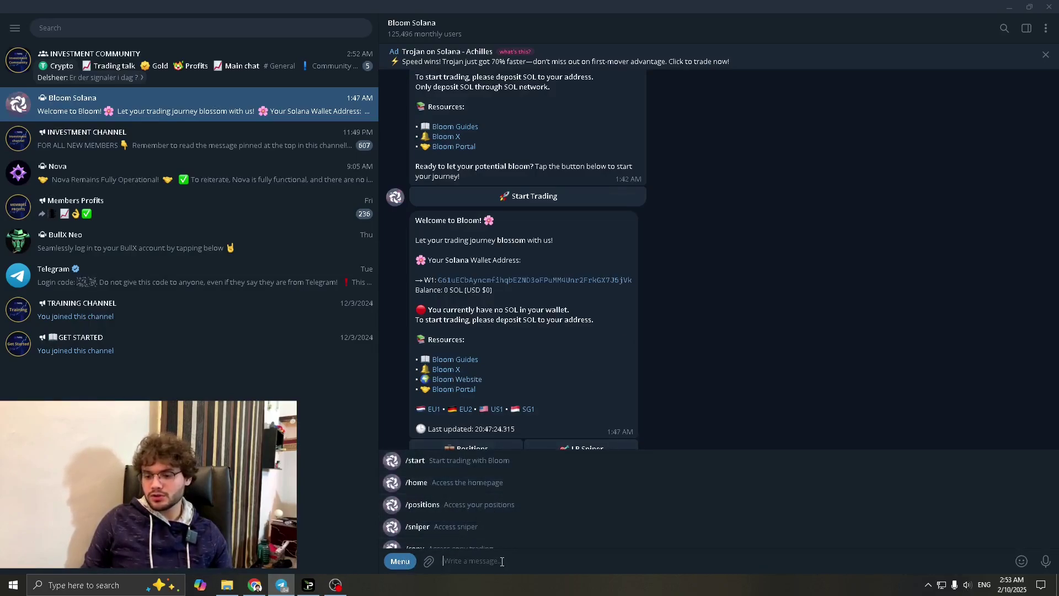
pyautogui.write('/')
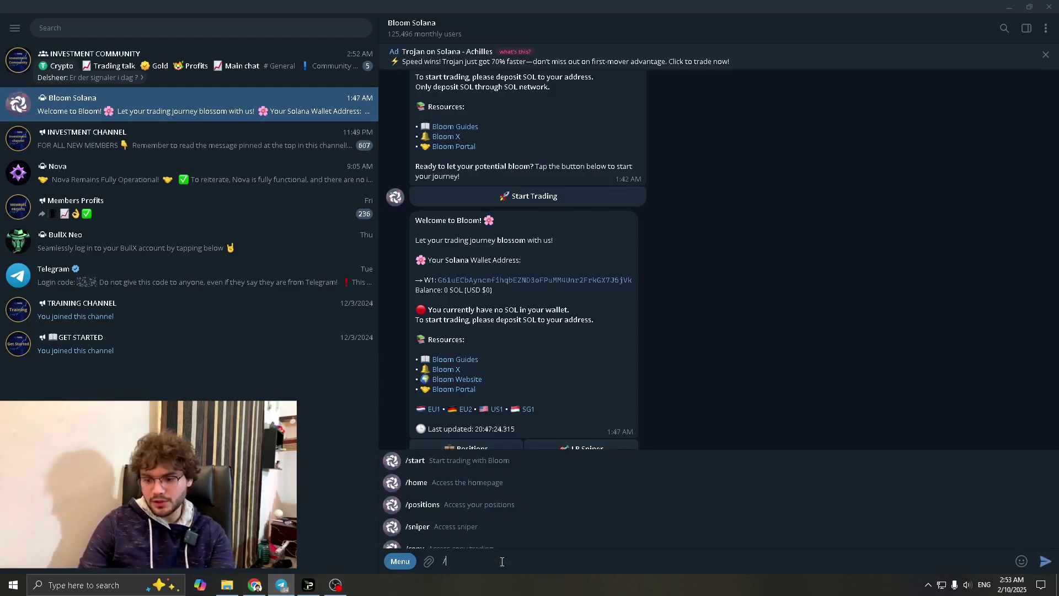
pyautogui.write('sta')
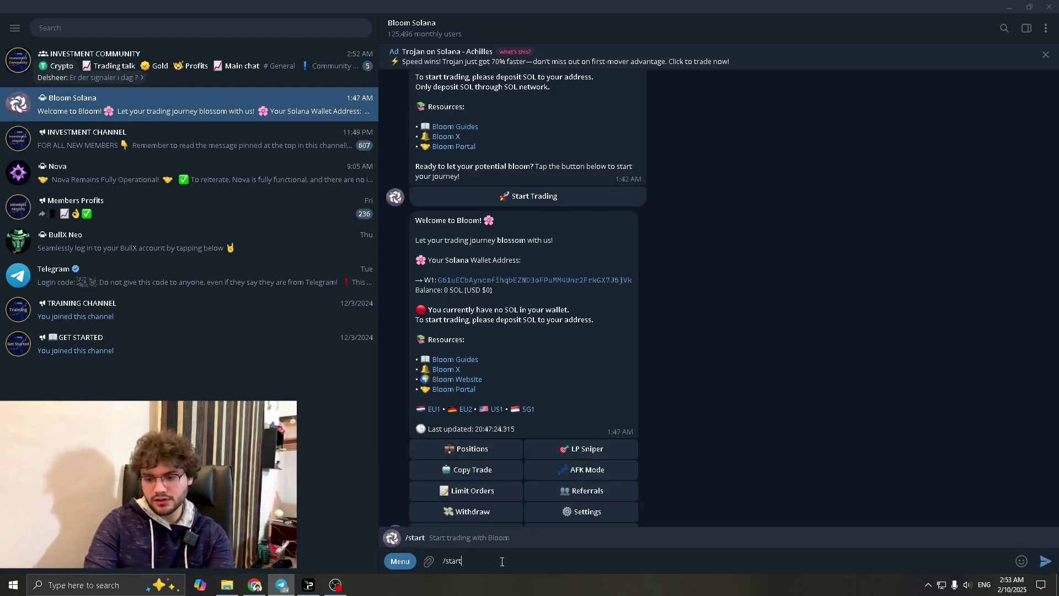
pyautogui.write('rt')
pyautogui.press('BackSpace')
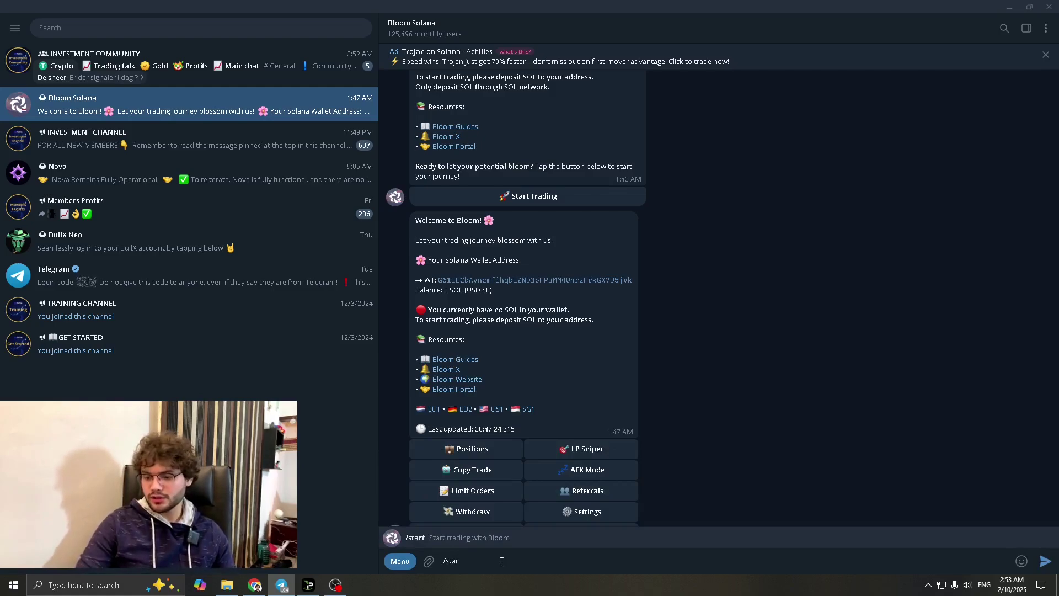
pyautogui.press('BackSpace')
pyautogui.press('BackSpace')
pyautogui.press('BackSpace')
pyautogui.press('BackSpace')
pyautogui.press('BackSpace')
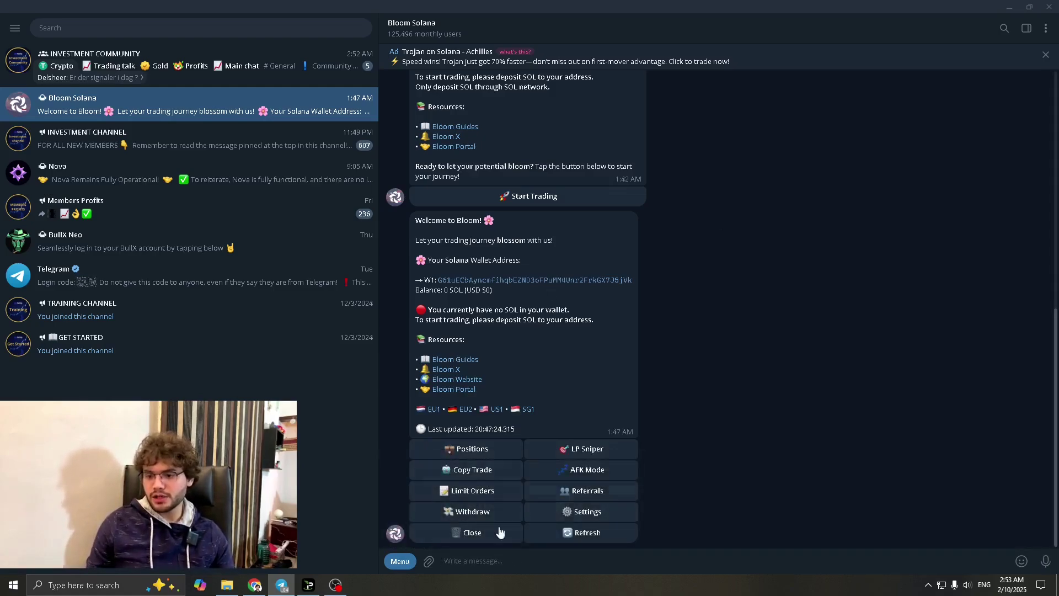
pyautogui.doubleClick(658, 400)
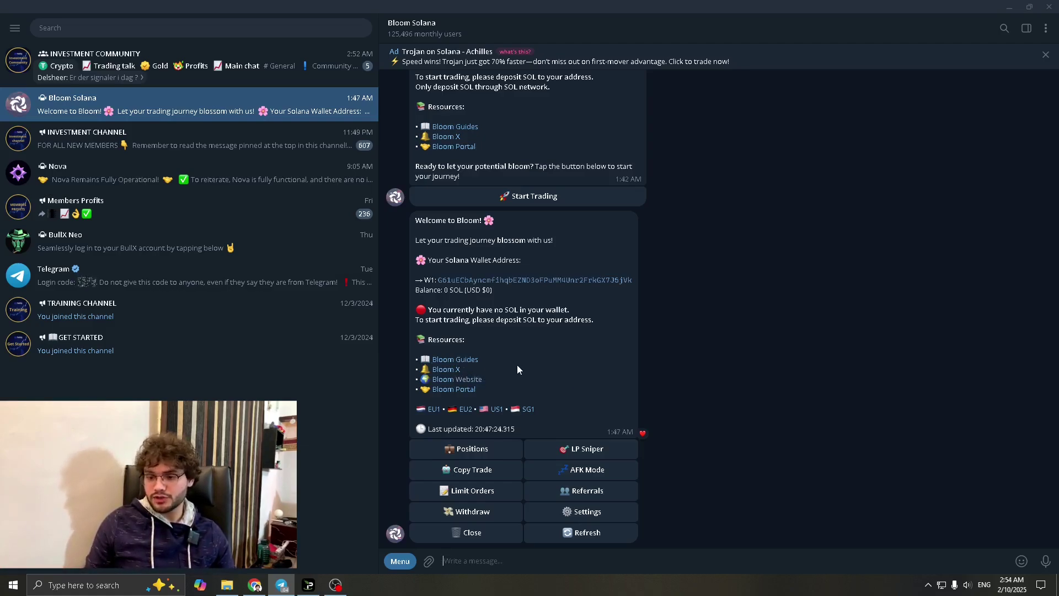
# Step: Open the Bloom Guides link in the browser and go to its Chrome Extension docs page
pyautogui.click(456, 363)
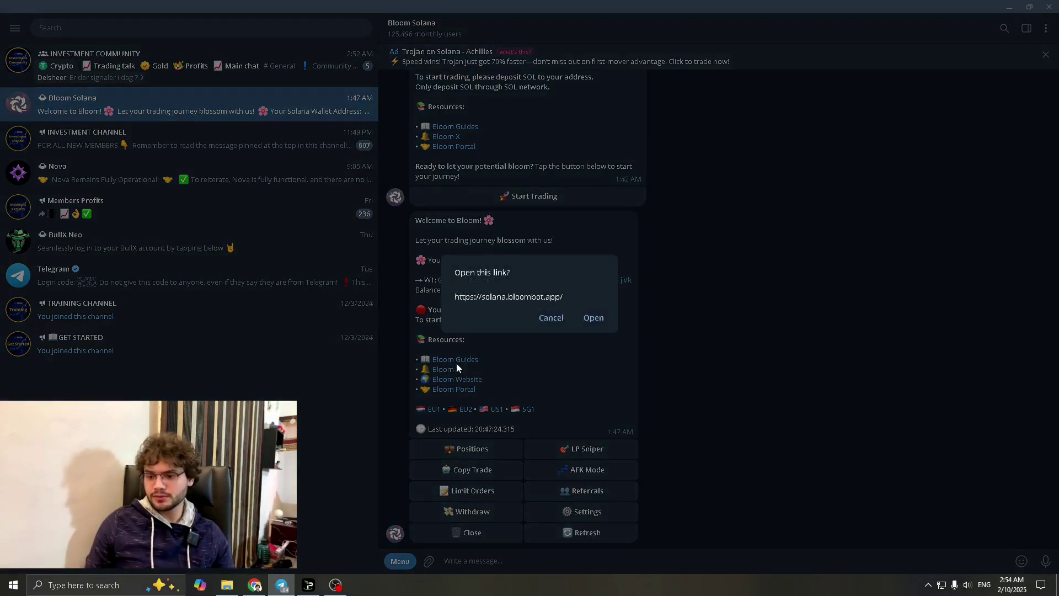
pyautogui.click(587, 318)
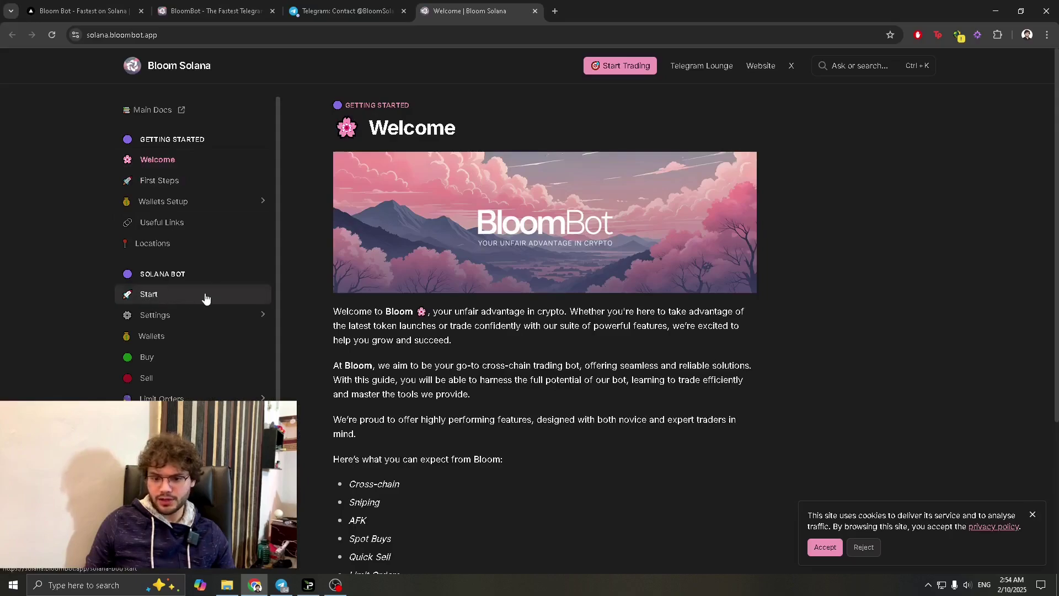
pyautogui.scroll(-3, 206, 298)
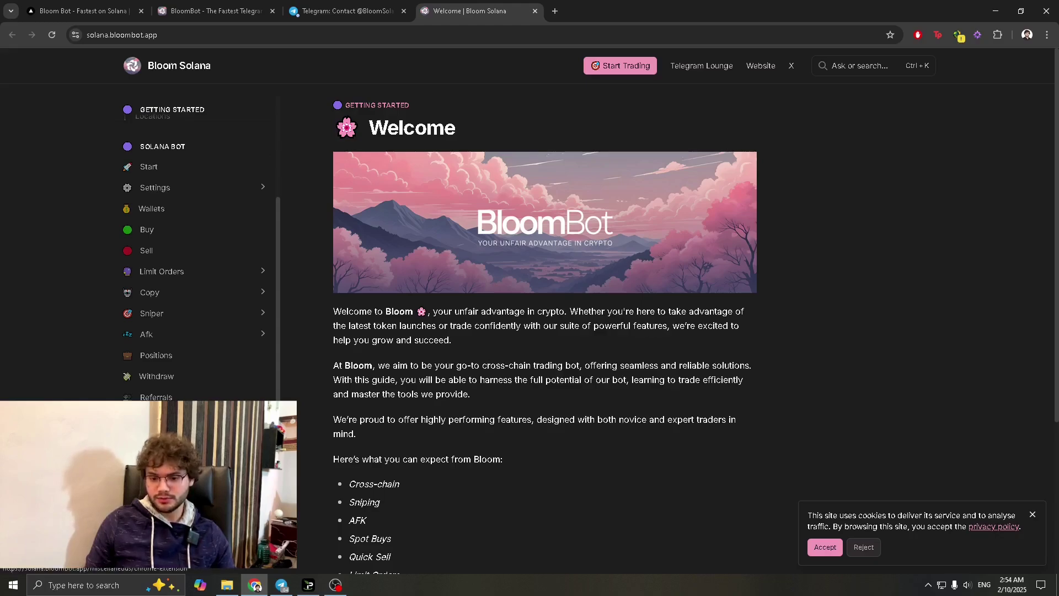
pyautogui.click(160, 518)
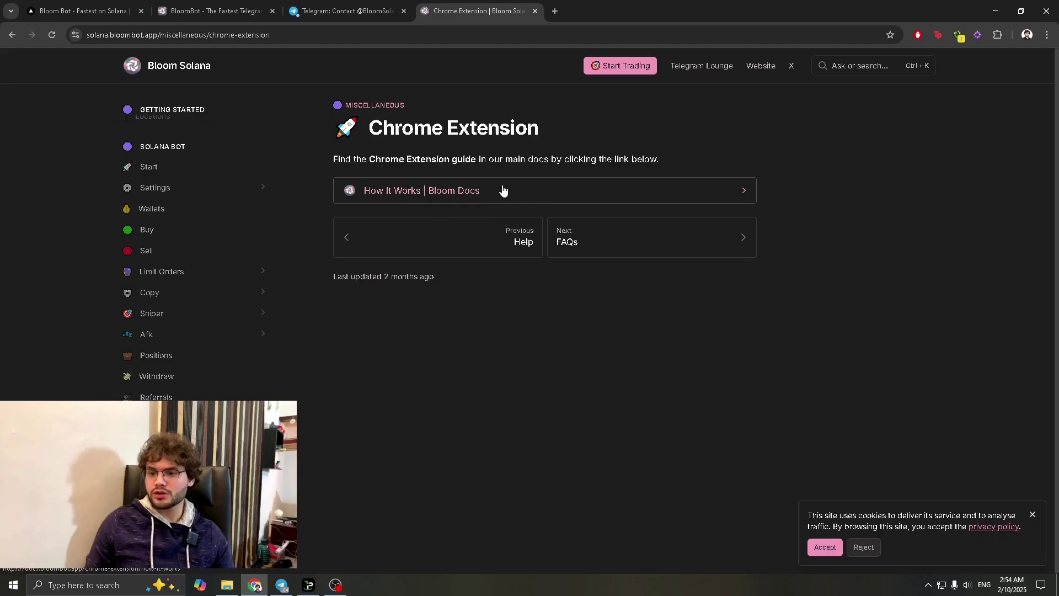
# Step: Go to the How It Works guide and follow its Chrome link to the Download Chrome page
pyautogui.click(558, 194)
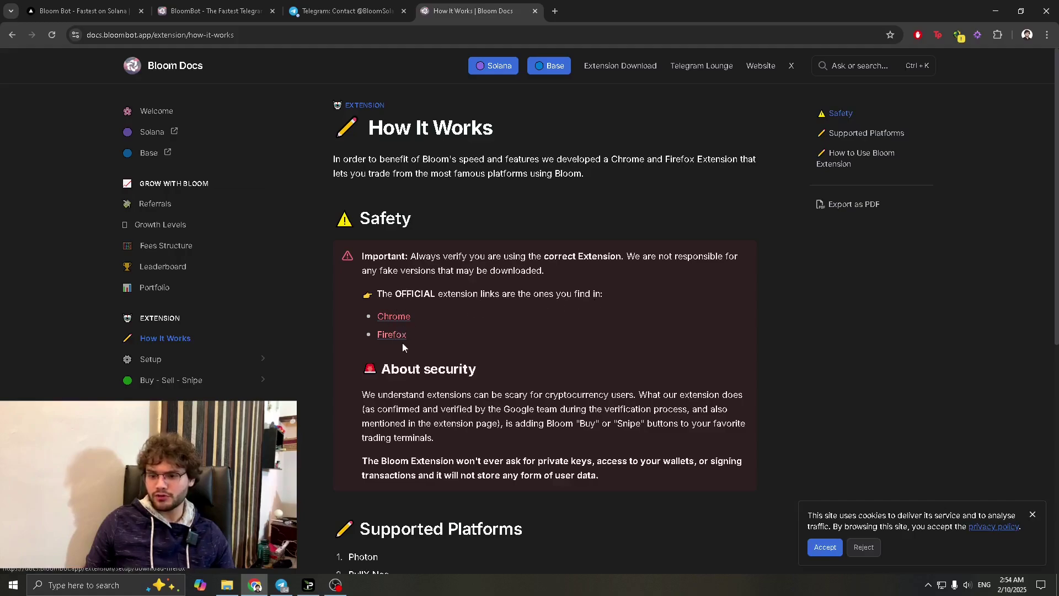
pyautogui.scroll(-2, 403, 346)
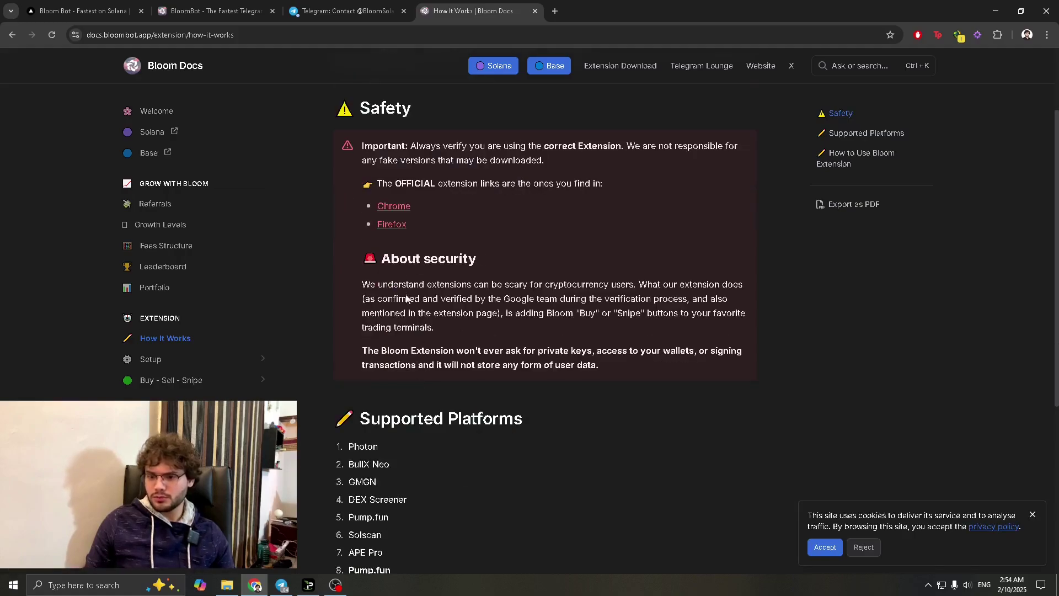
pyautogui.scroll(-5, 404, 306)
pyautogui.scroll(4, 402, 309)
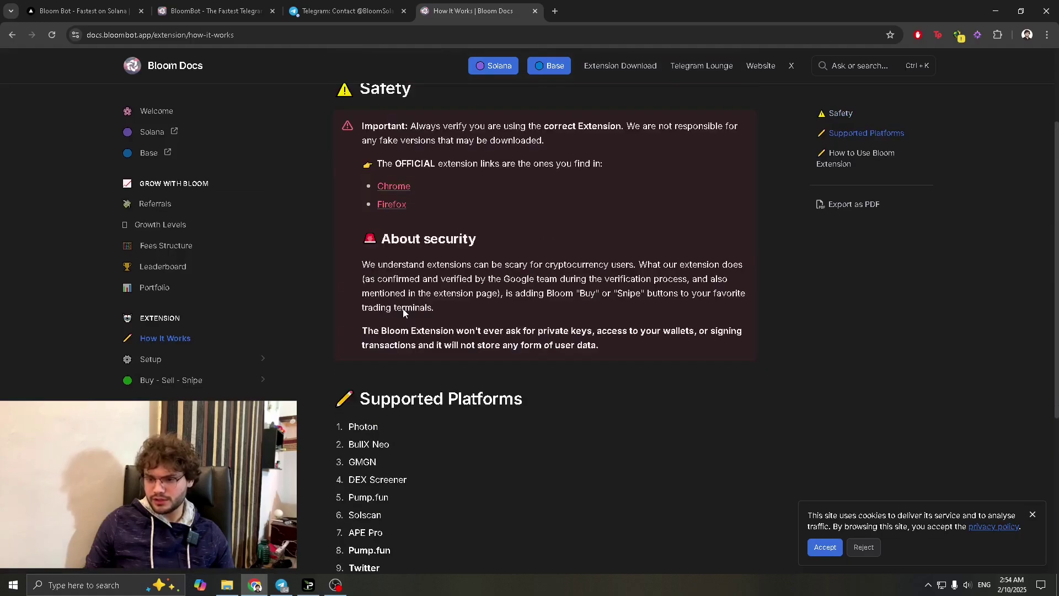
pyautogui.scroll(2, 403, 309)
pyautogui.scroll(-7, 403, 310)
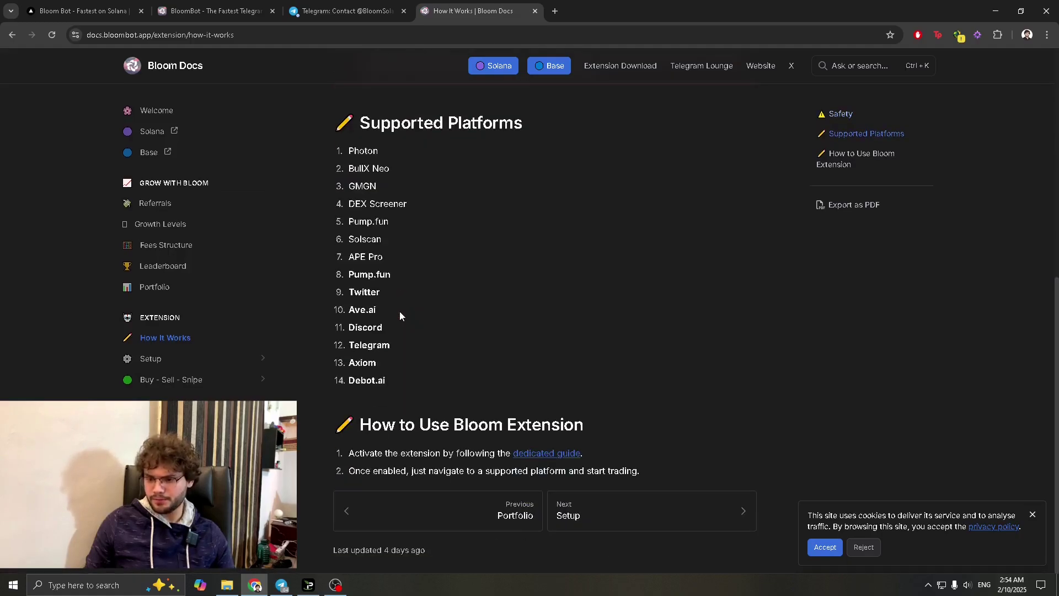
pyautogui.scroll(7, 400, 315)
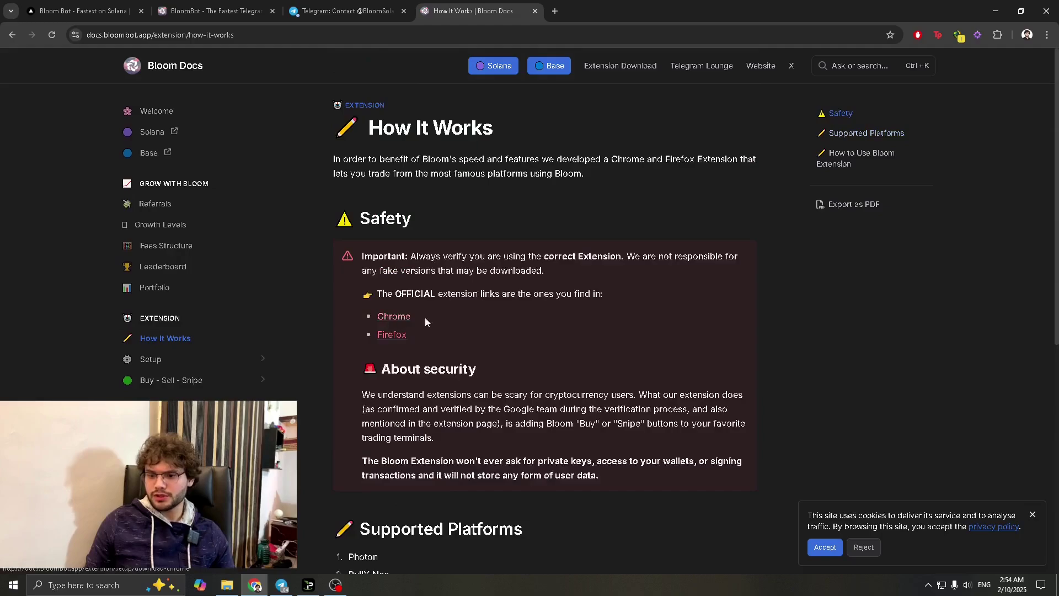
pyautogui.click(397, 318)
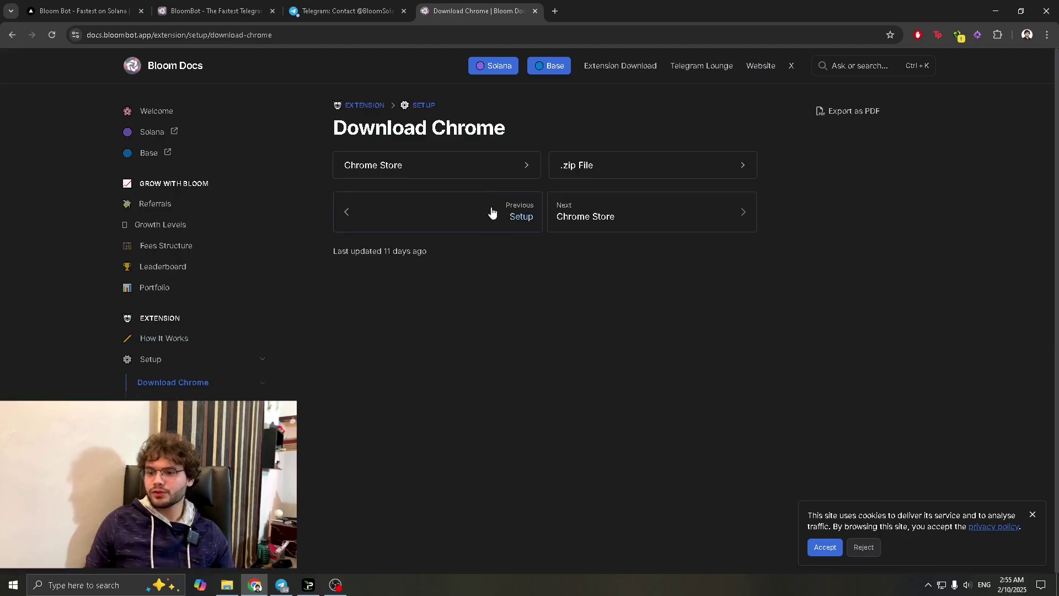
# Step: Open the Chrome Store instructions and follow the chromewebstore.google.com link to Bloom Extension
pyautogui.click(440, 167)
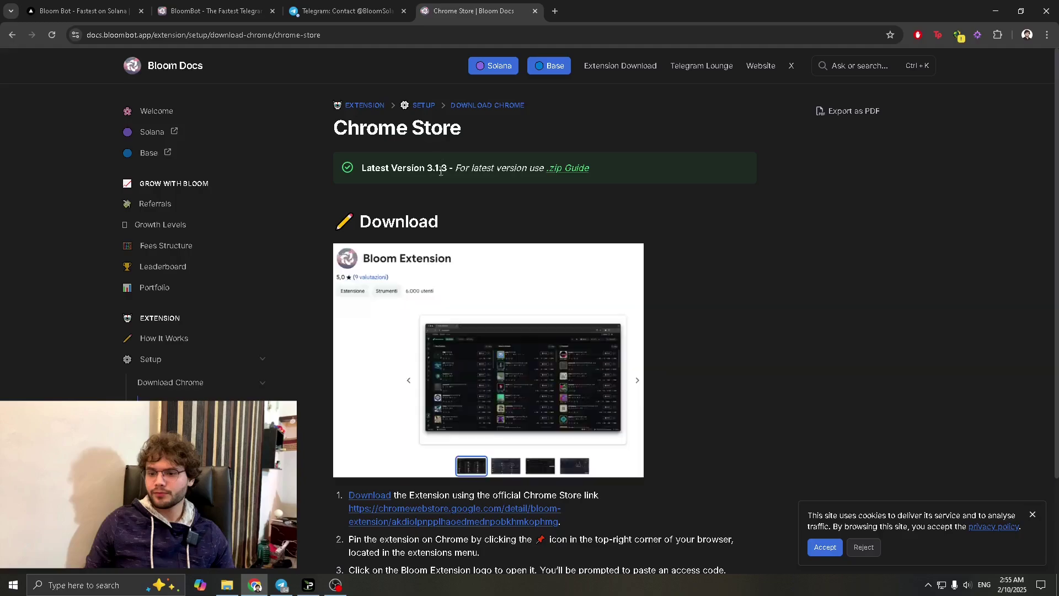
pyautogui.scroll(-3, 472, 223)
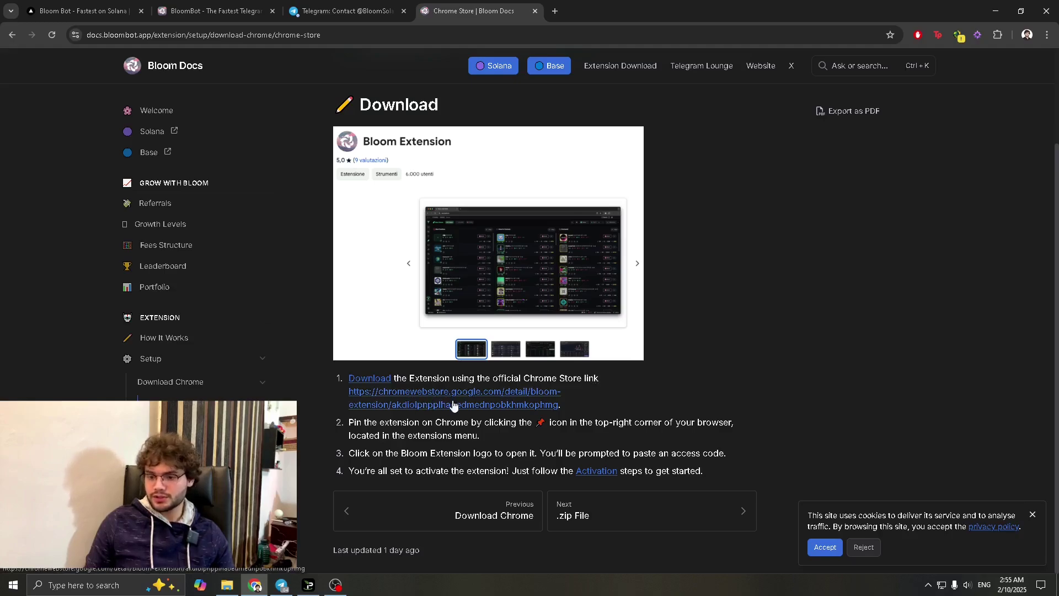
pyautogui.click(419, 404)
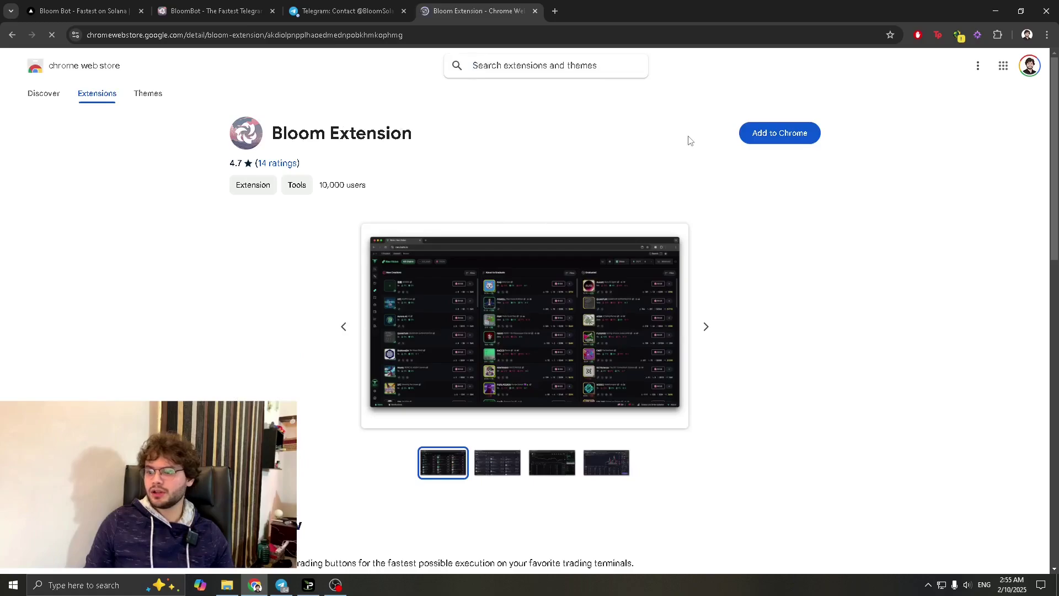
# Step: Add Bloom Extension to Chrome and confirm the installation
pyautogui.click(779, 138)
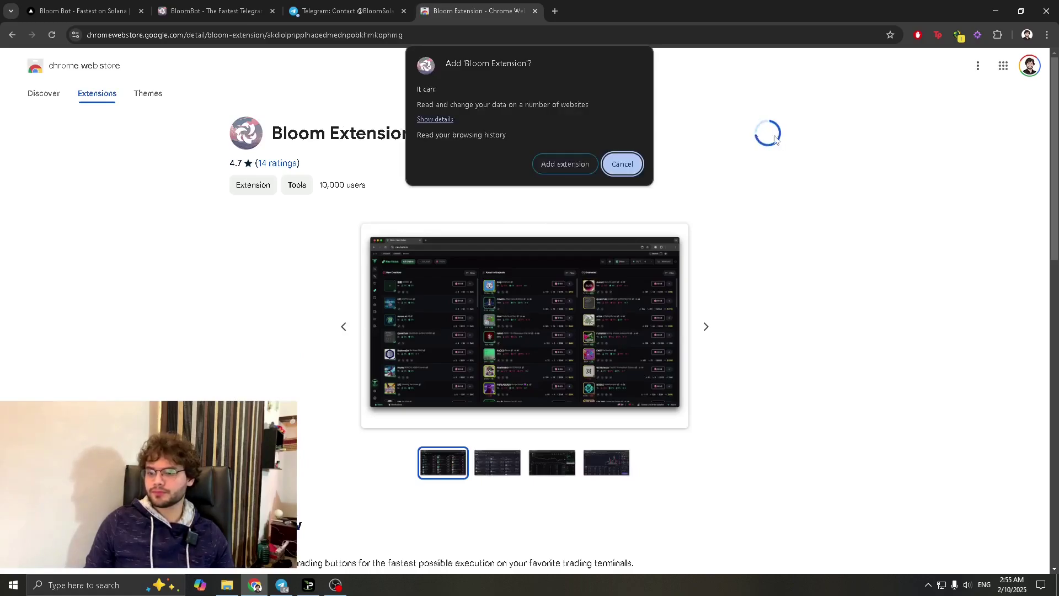
pyautogui.click(559, 165)
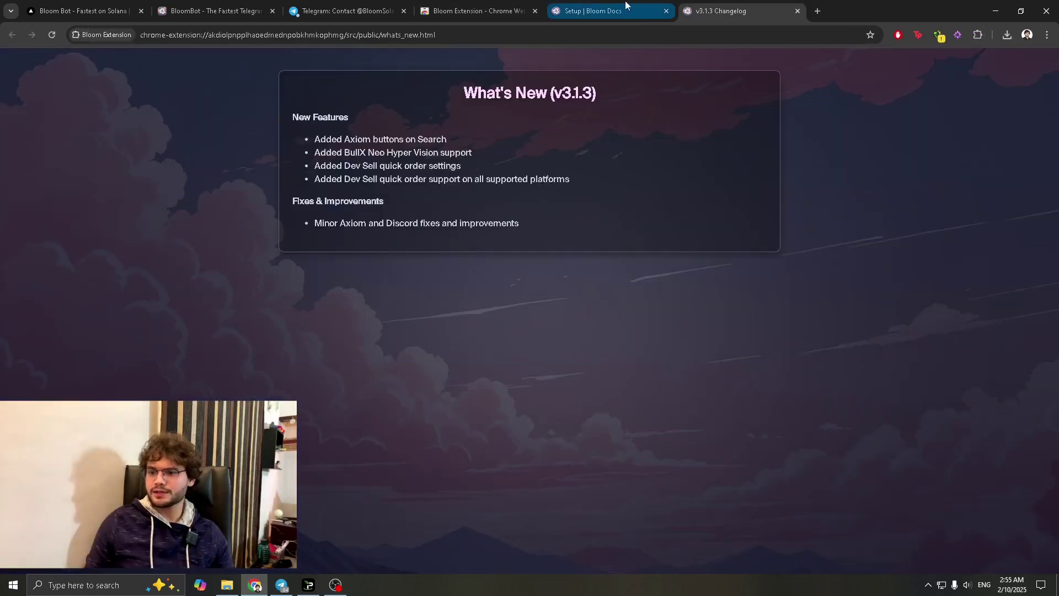
# Step: After checking the Setup docs tab, pin Bloom Extension from the Extensions puzzle menu
pyautogui.click(619, 6)
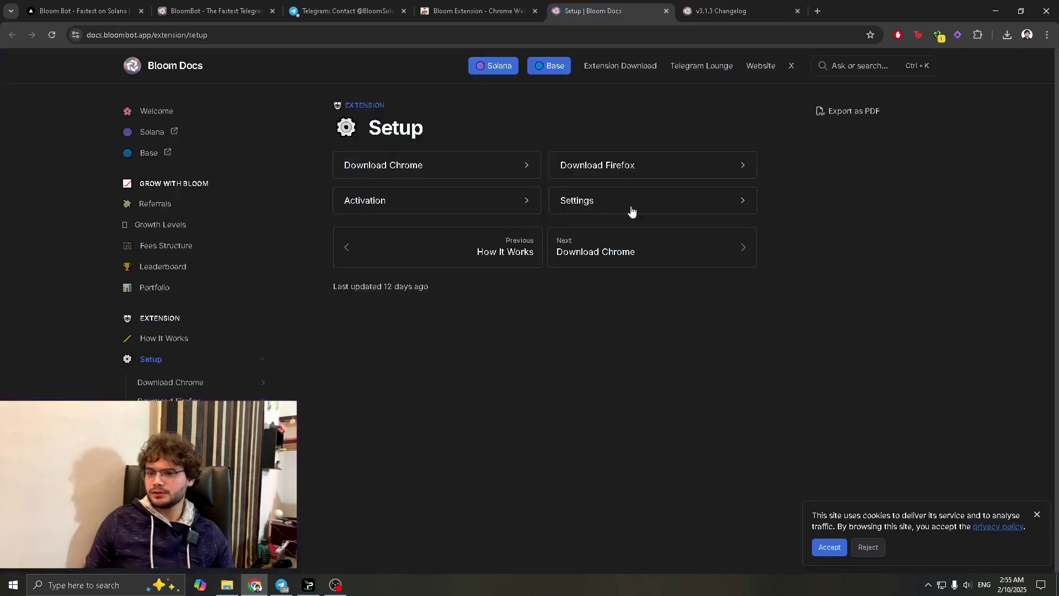
pyautogui.click(717, 11)
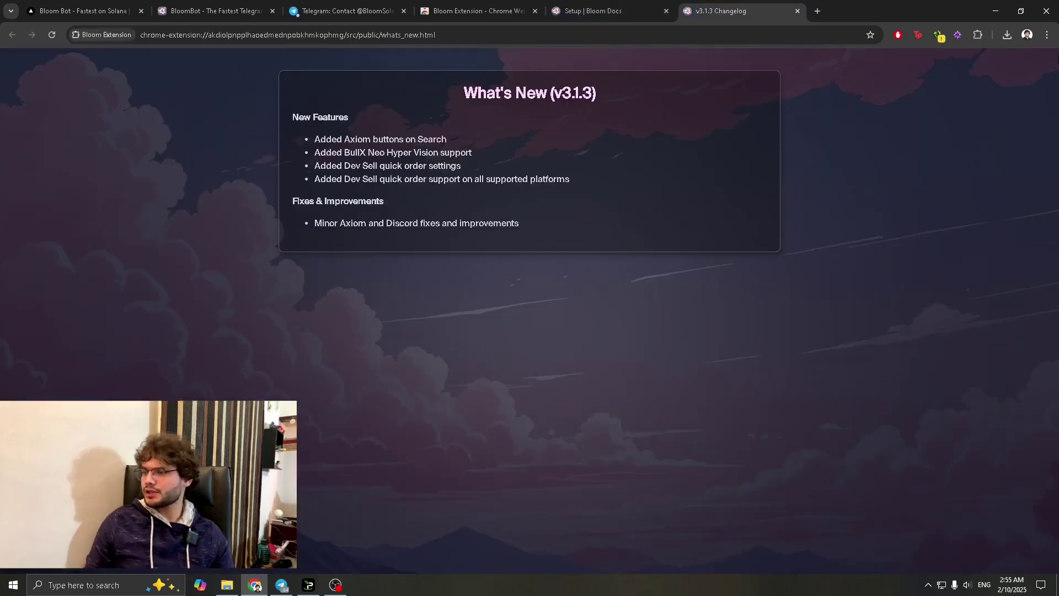
pyautogui.click(979, 34)
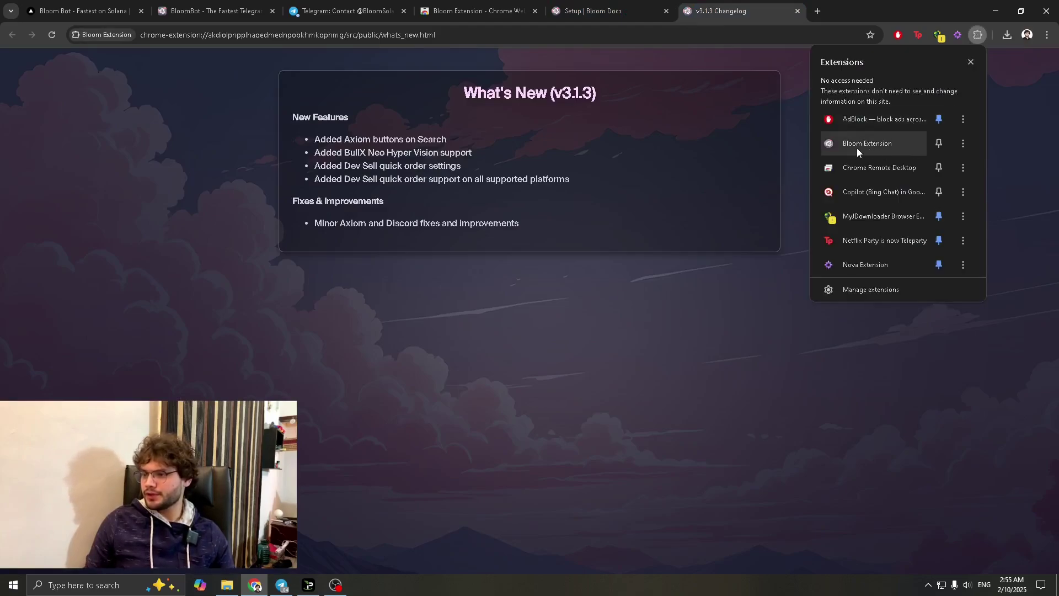
pyautogui.click(969, 9)
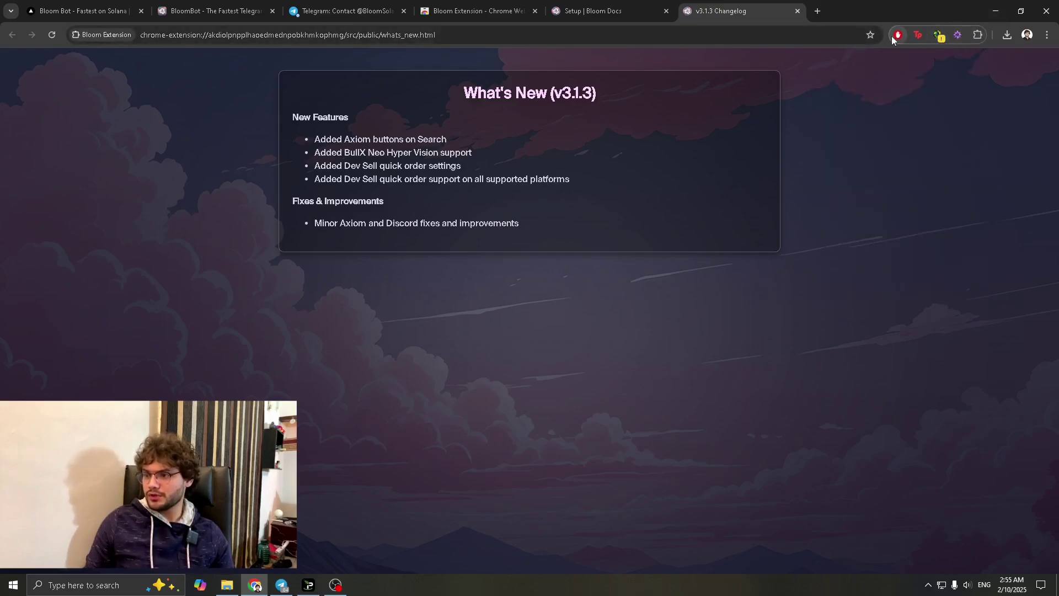
pyautogui.click(975, 35)
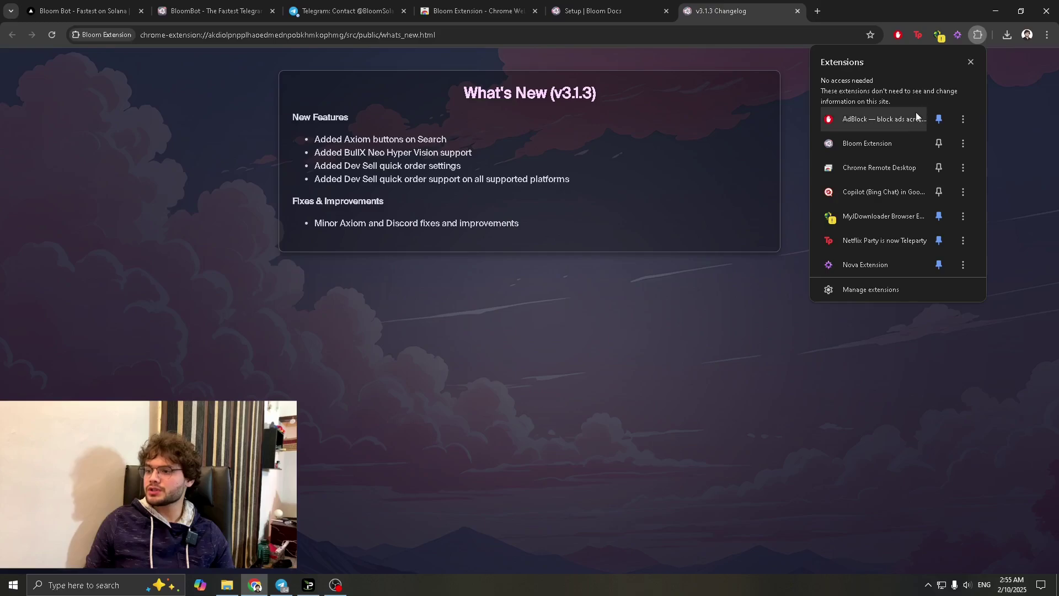
pyautogui.click(939, 146)
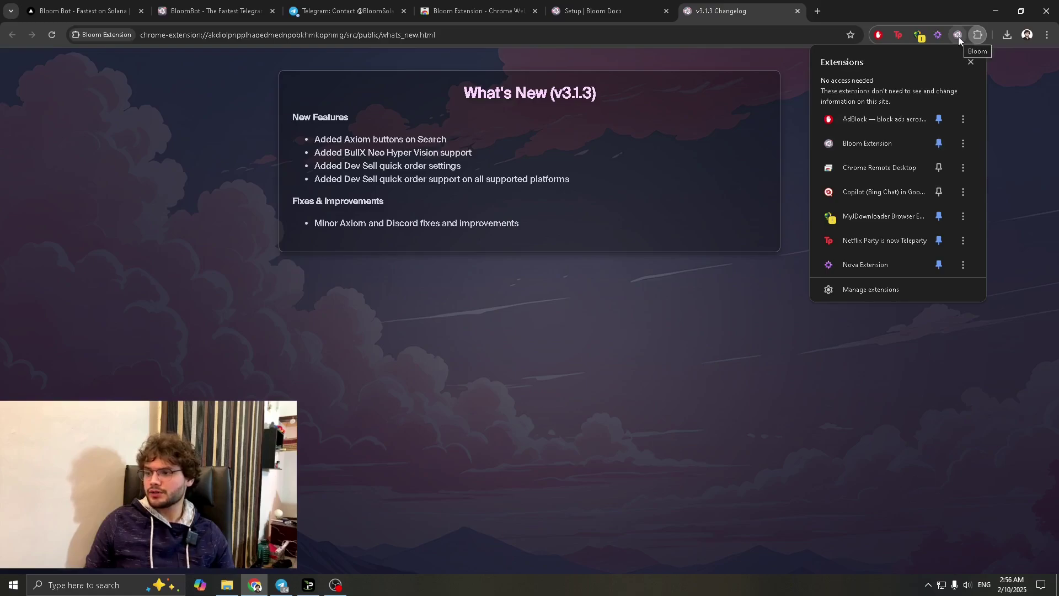
pyautogui.click(956, 7)
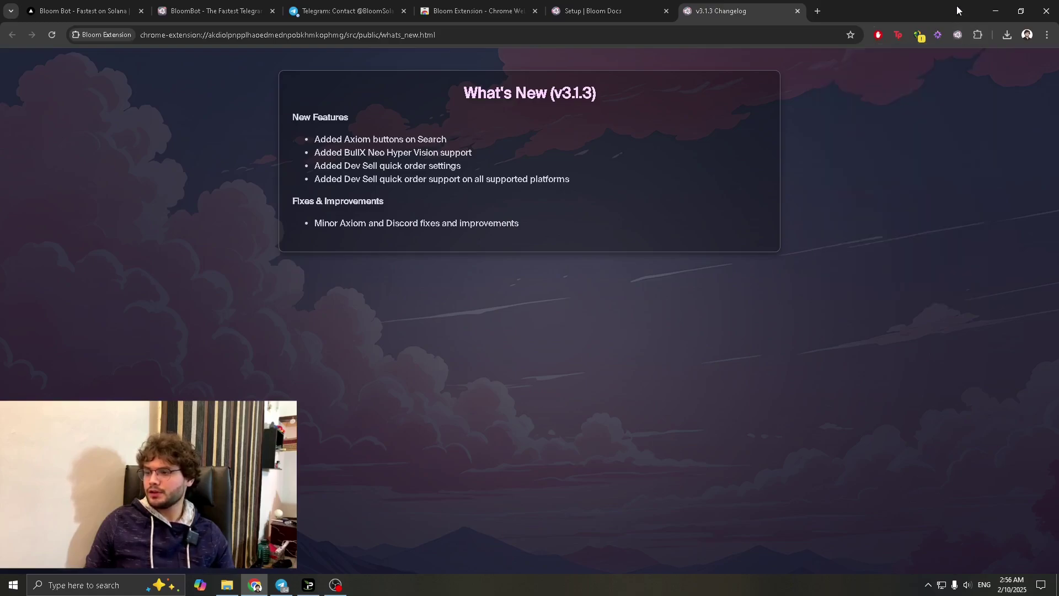
# Step: Choose Get Code in the pinned Bloom popup to request a Telegram login code
pyautogui.click(959, 35)
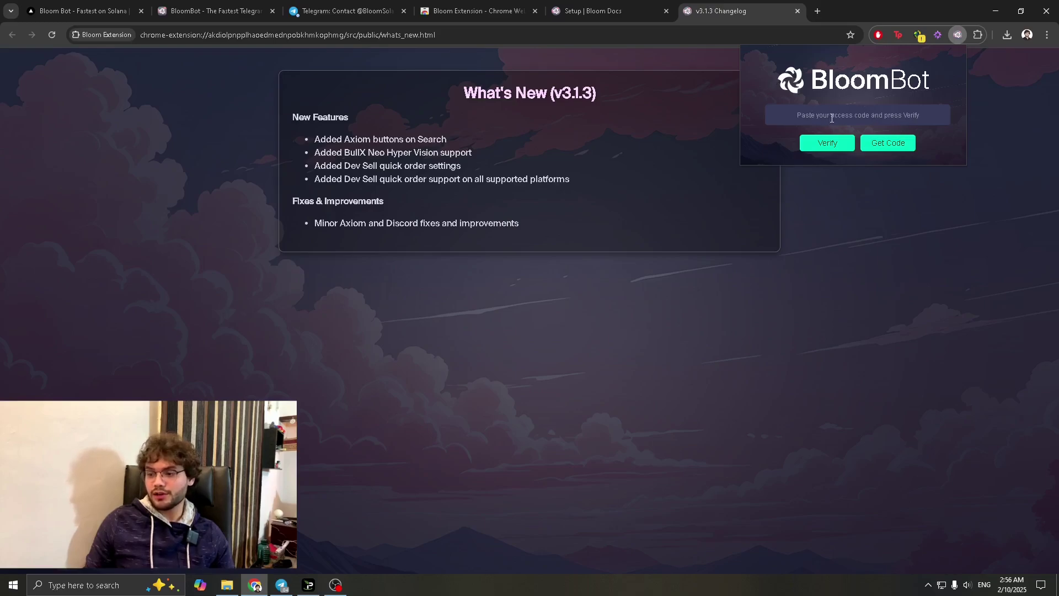
pyautogui.click(894, 145)
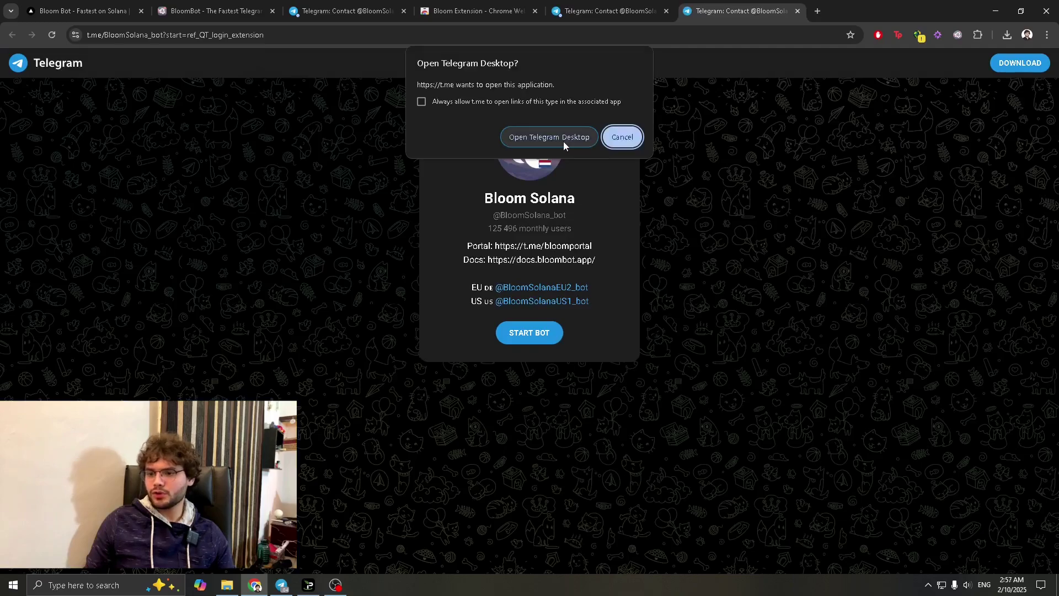
# Step: Copy the Bloom access code from the Bloom Solana bot in Telegram Desktop, then return to Chrome
pyautogui.click(568, 138)
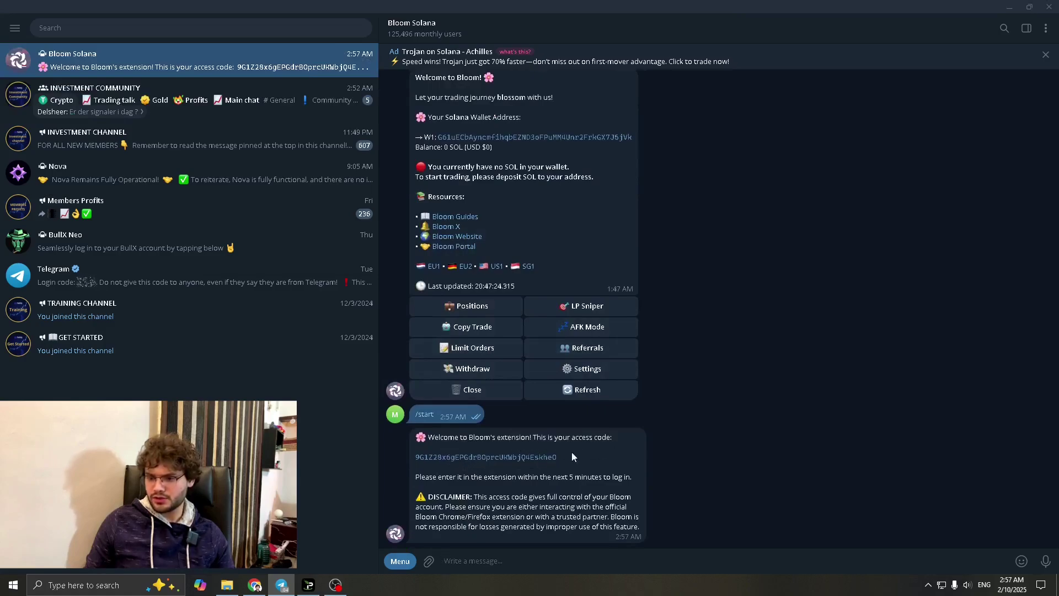
pyautogui.doubleClick(489, 461)
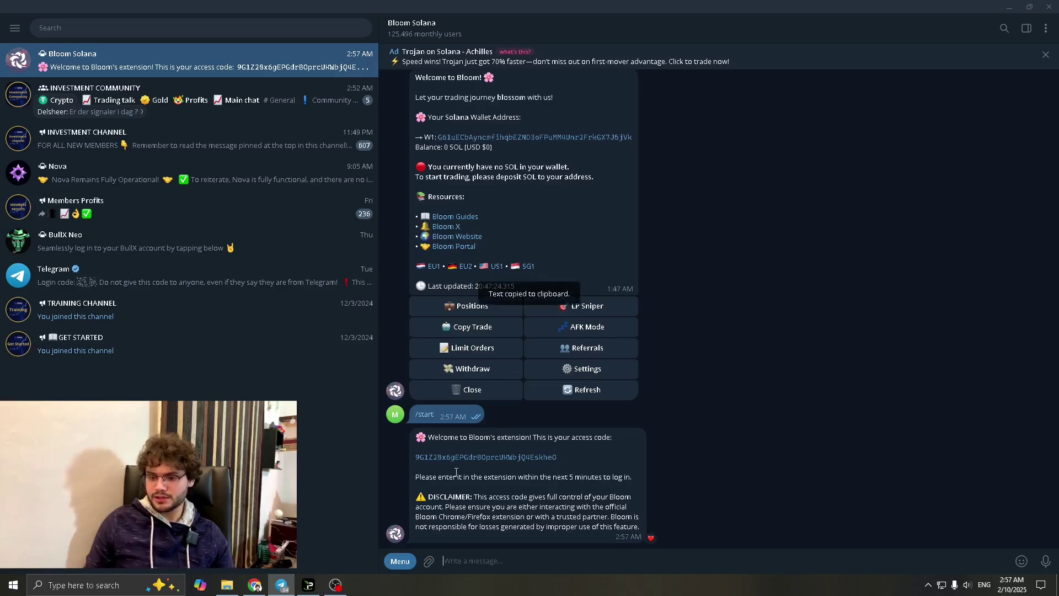
pyautogui.click(255, 584)
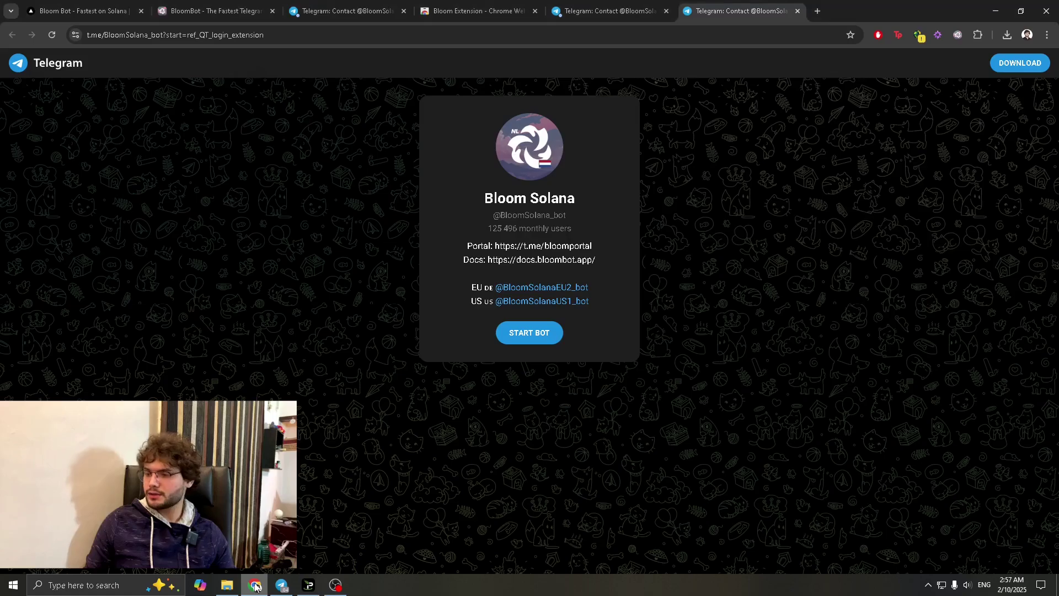
# Step: Paste the copied access code into the Bloom extension popup and verify it to log in
pyautogui.click(958, 35)
pyautogui.rightClick(861, 117)
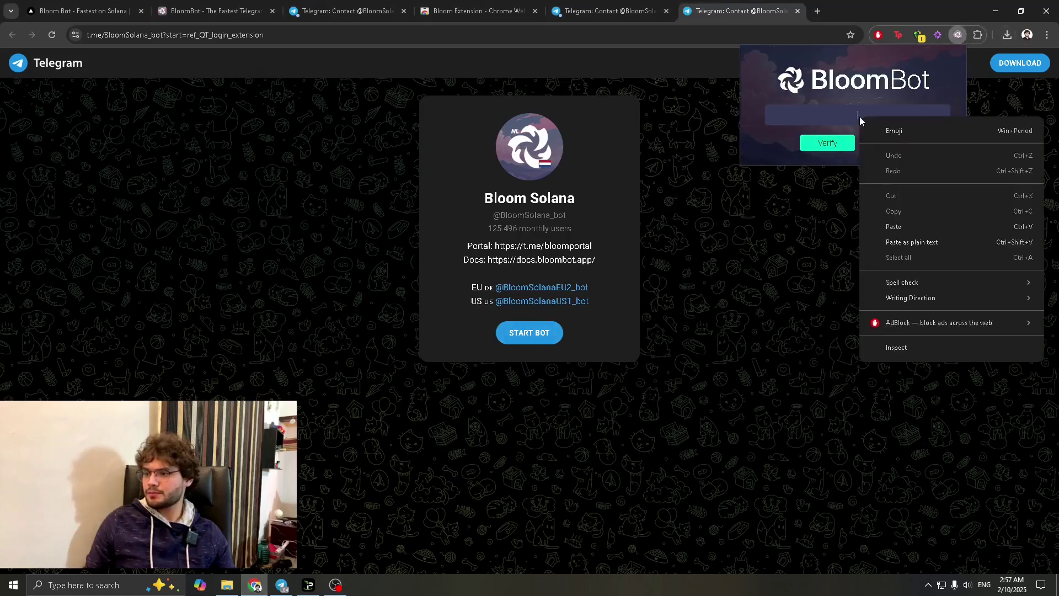
pyautogui.click(906, 230)
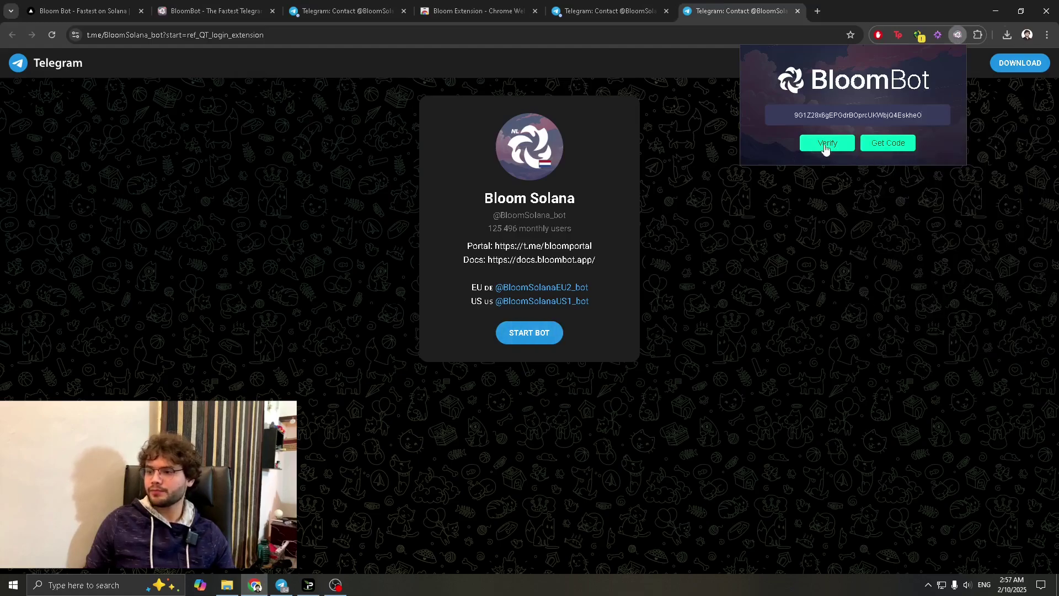
pyautogui.click(836, 146)
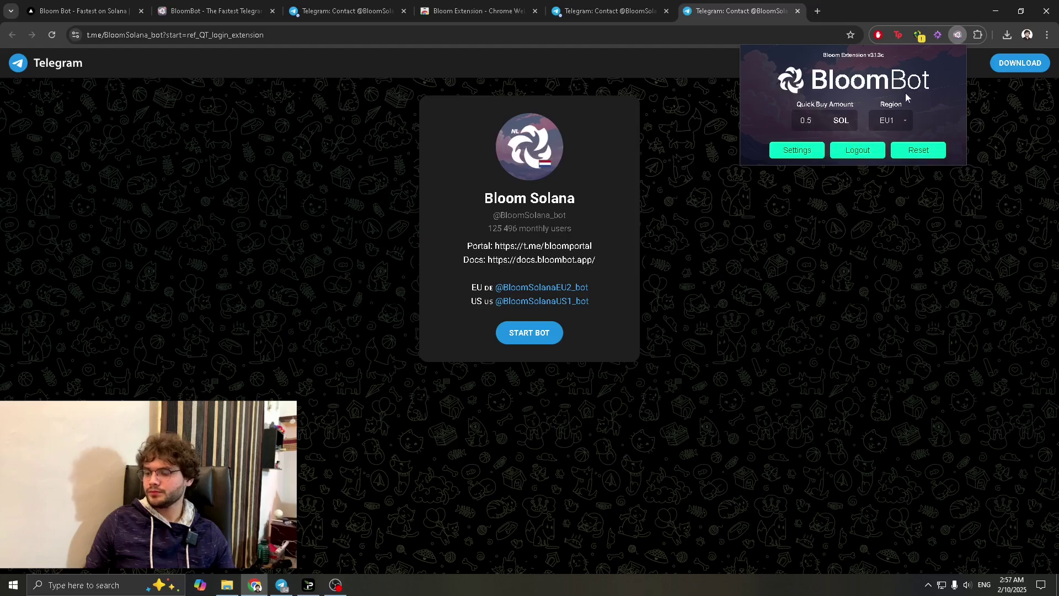